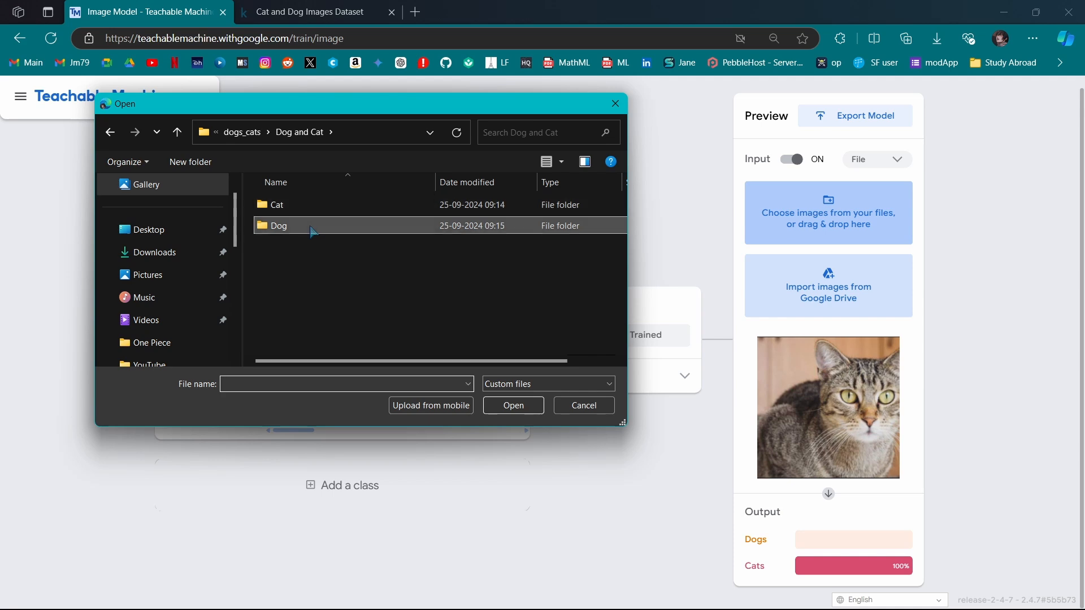
Test the model preview by uploading a dog image and then cat image 7 from the Cat folder
{"action": "double_click", "coordinate": [572, 222]}
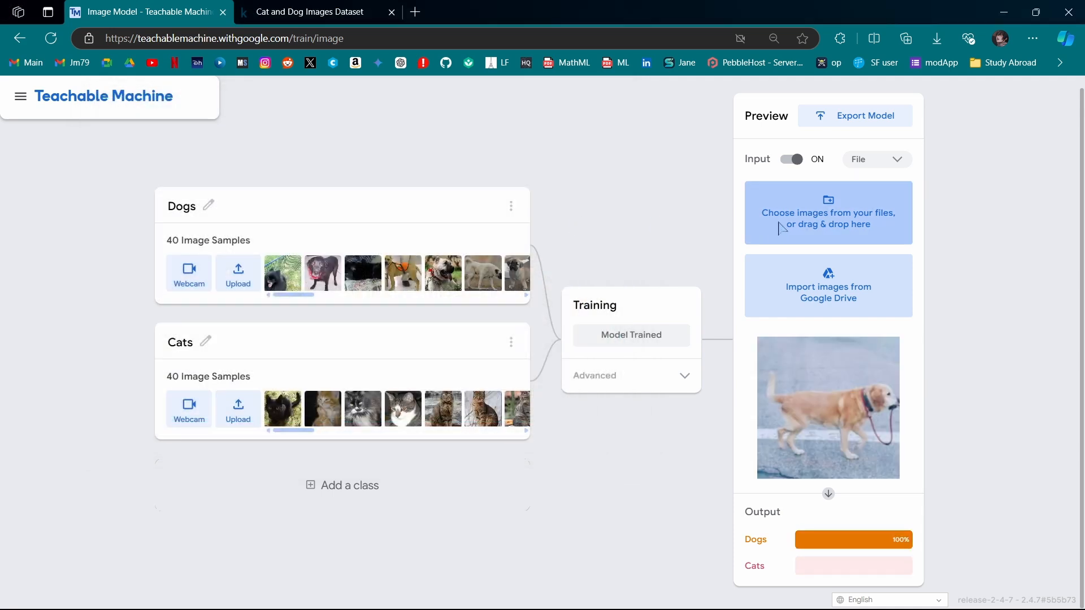
{"action": "left_click", "coordinate": [785, 226]}
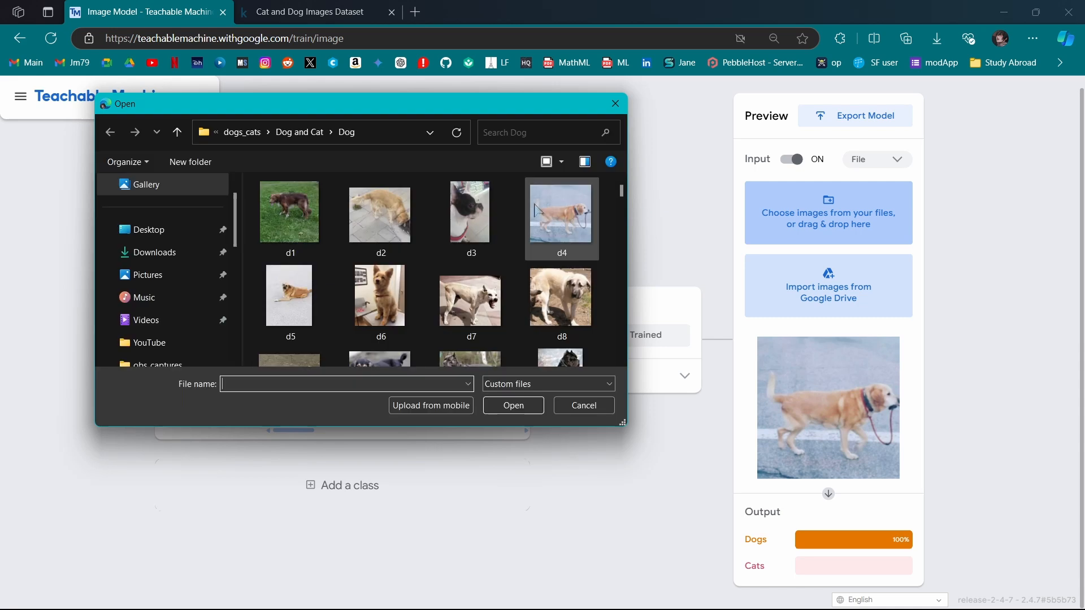
{"action": "left_click", "coordinate": [307, 139]}
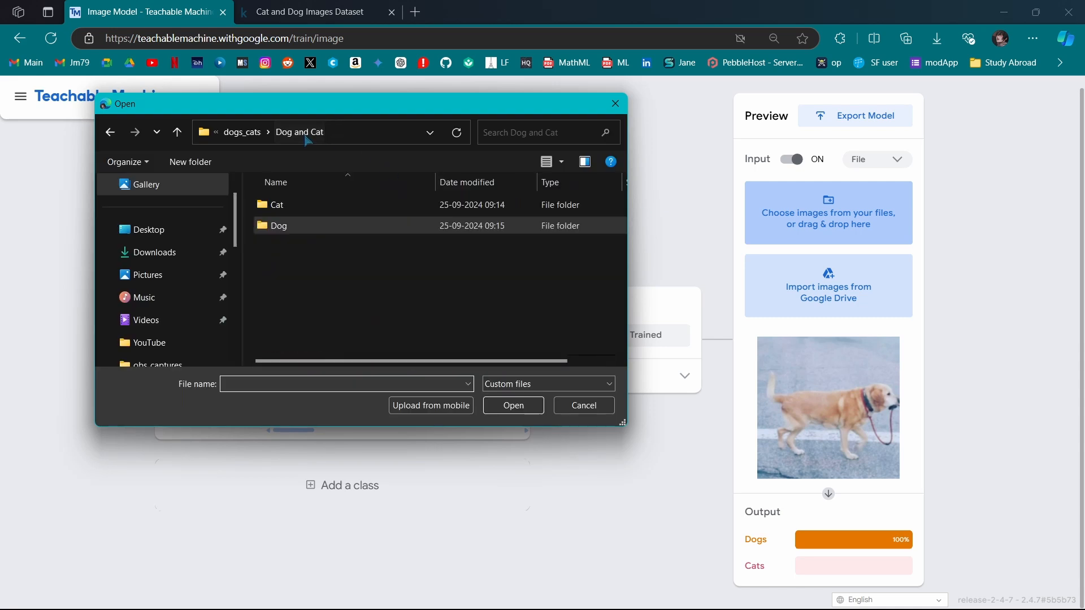
{"action": "double_click", "coordinate": [316, 203]}
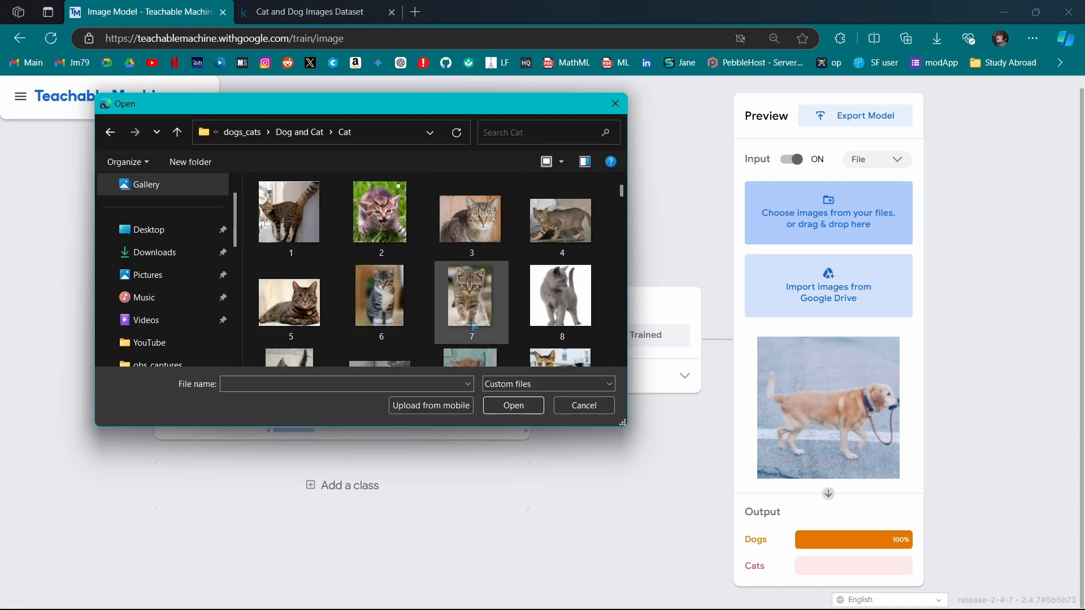
{"action": "double_click", "coordinate": [473, 325]}
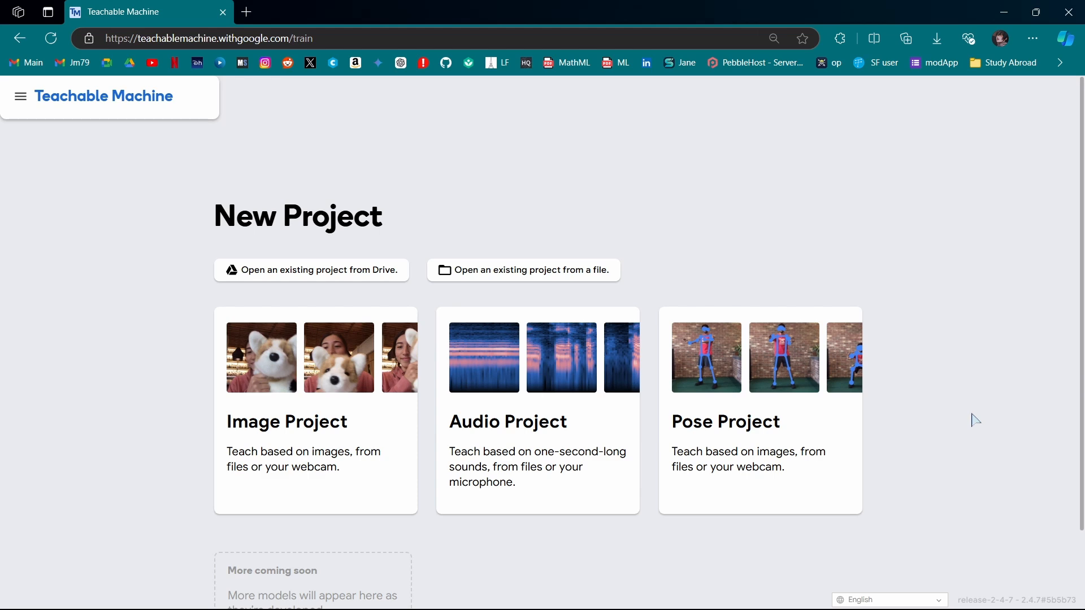
Start a new Image Project using the Standard image model
{"action": "left_click", "coordinate": [315, 419]}
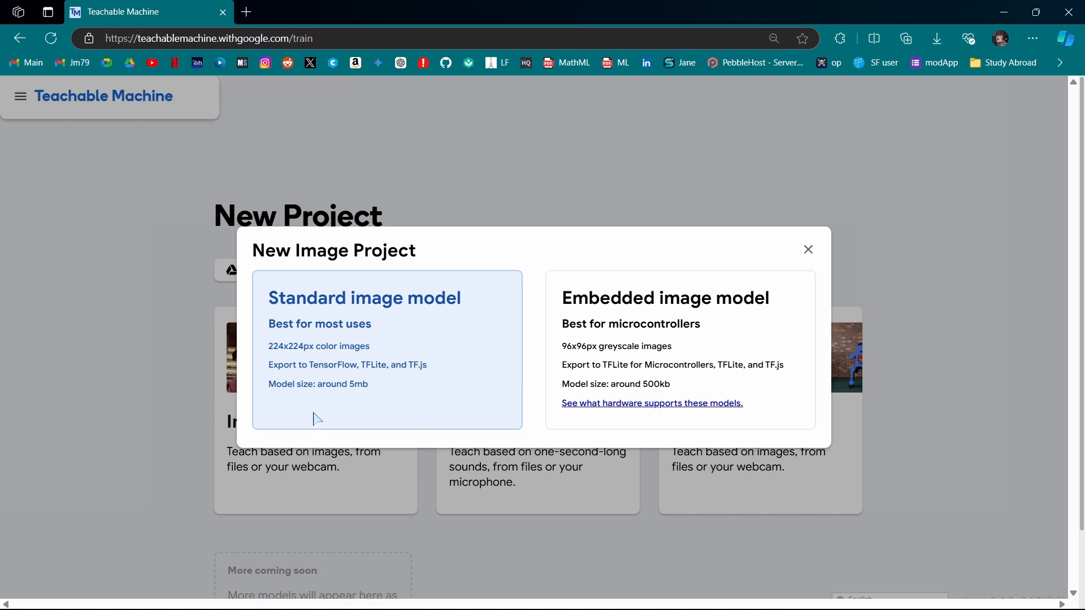
{"action": "left_click", "coordinate": [429, 337]}
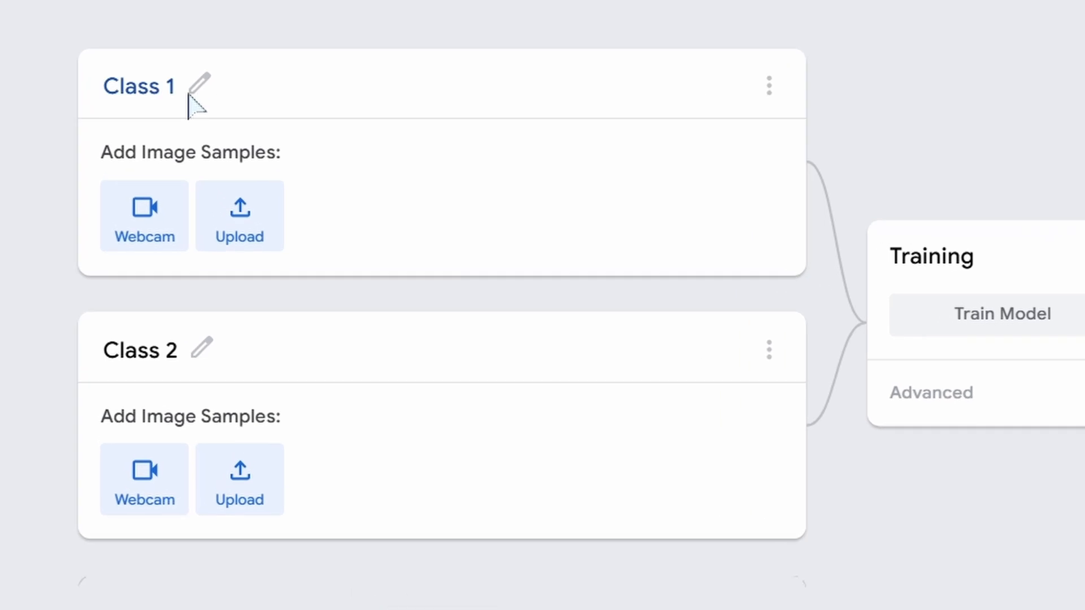
Rename the first class to Dogs and the second class to Cats
{"action": "left_click", "coordinate": [189, 96]}
{"action": "type", "text": "Dogs"}
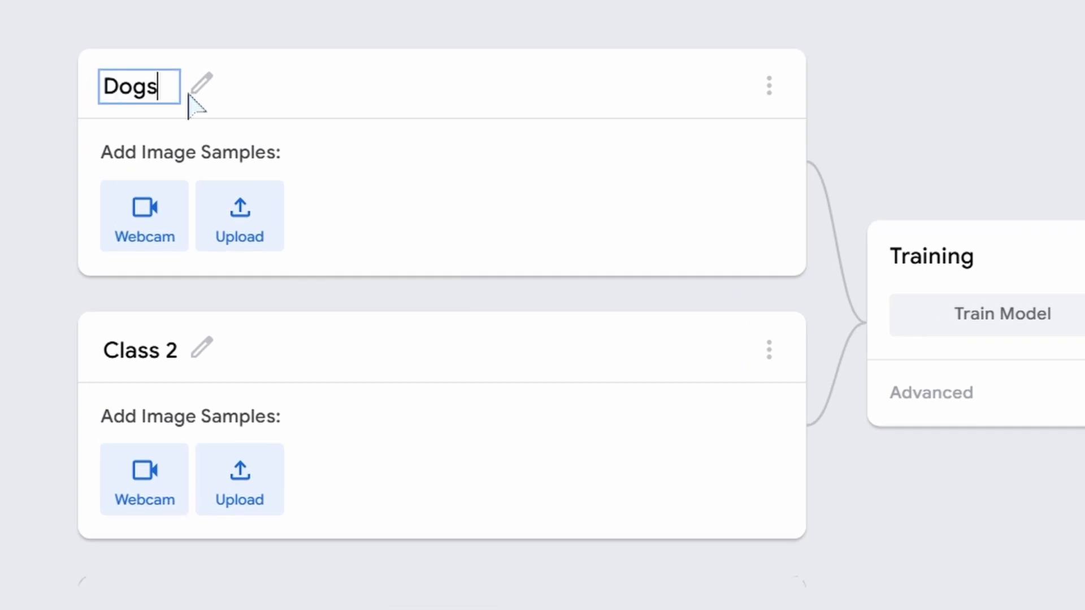
{"action": "left_click", "coordinate": [200, 358]}
{"action": "type", "text": "C"}
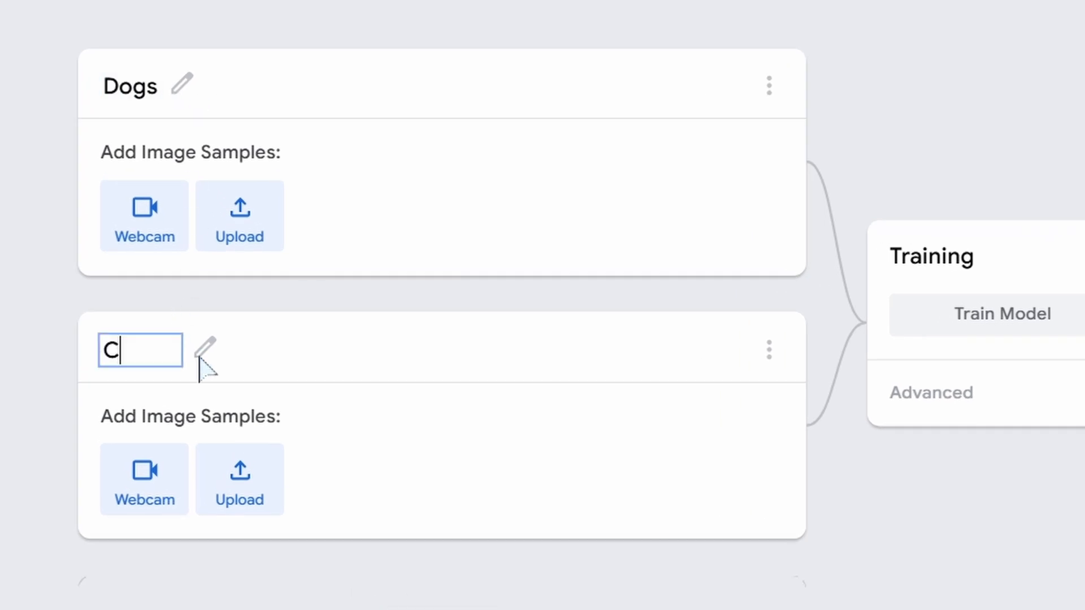
{"action": "type", "text": "ats"}
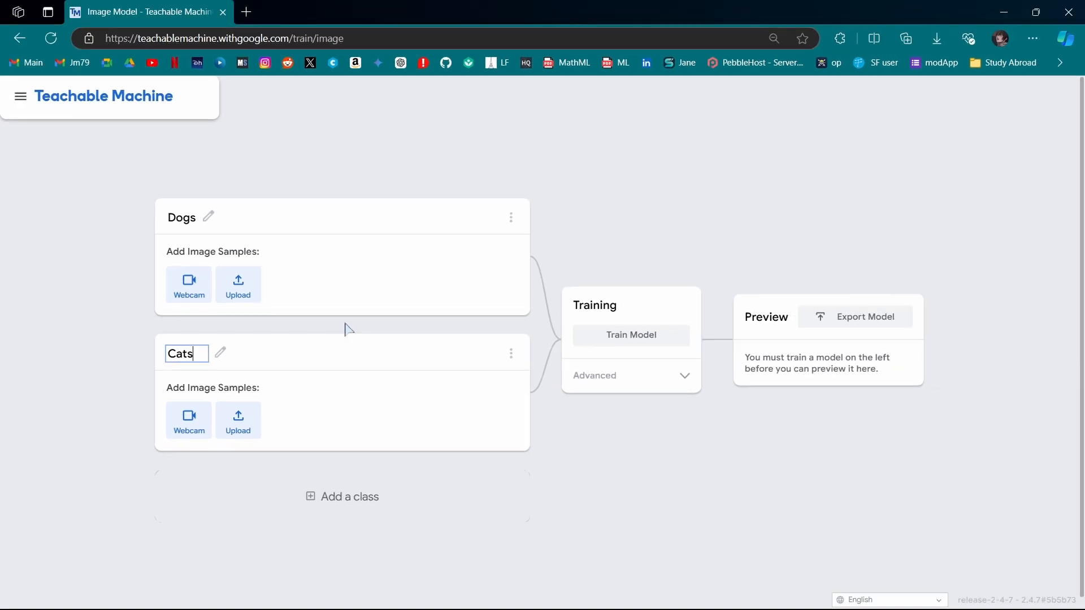
{"action": "key", "text": "Return"}
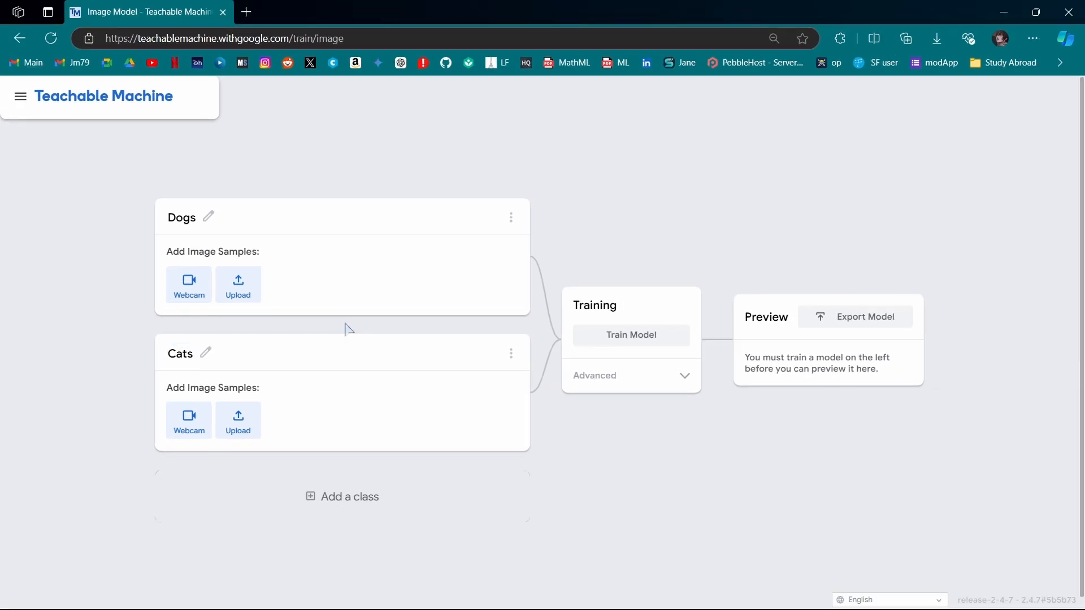
Open the copied Kaggle Cat and Dog Images Dataset link in a new tab and download the dataset
{"action": "left_click", "coordinate": [246, 12]}
{"action": "key", "text": "ctrl+v"}
{"action": "key", "text": "Return"}
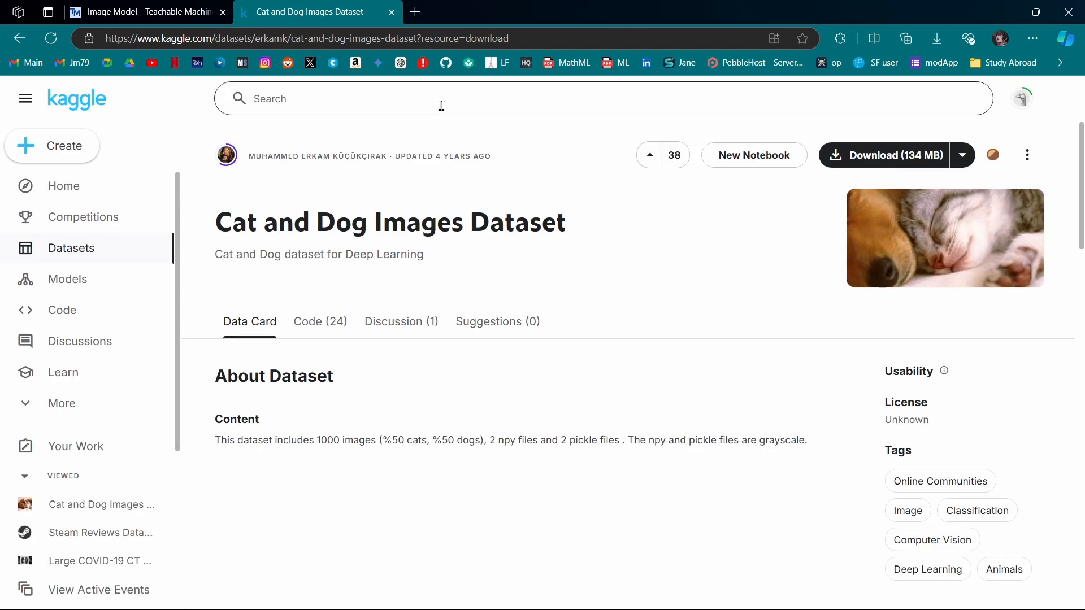
{"action": "left_click", "coordinate": [870, 160]}
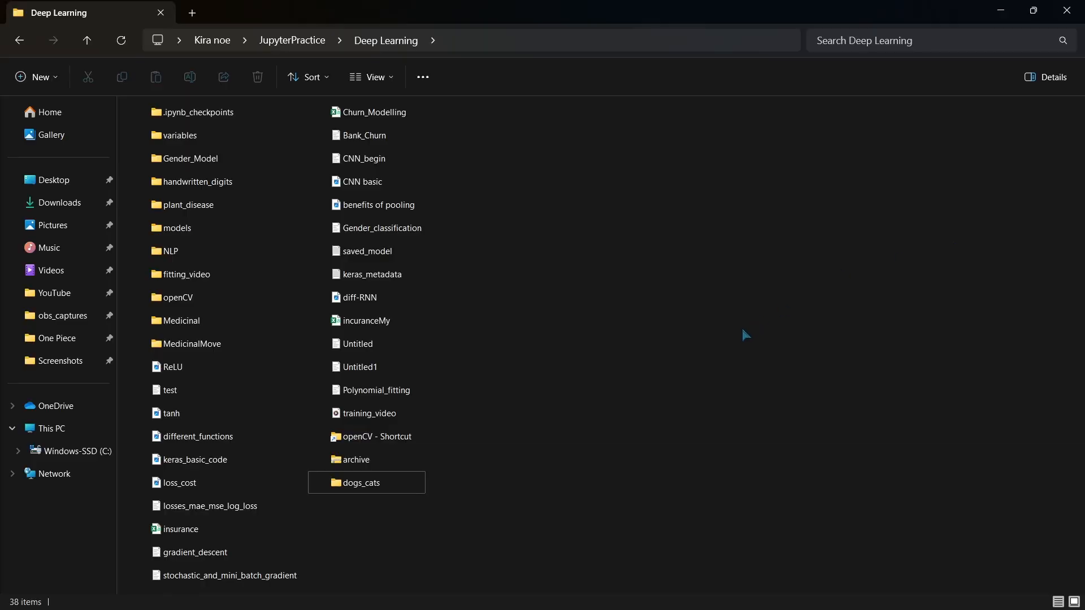
Extract the downloaded archive zip into the dogs_cats folder
{"action": "right_click", "coordinate": [362, 465]}
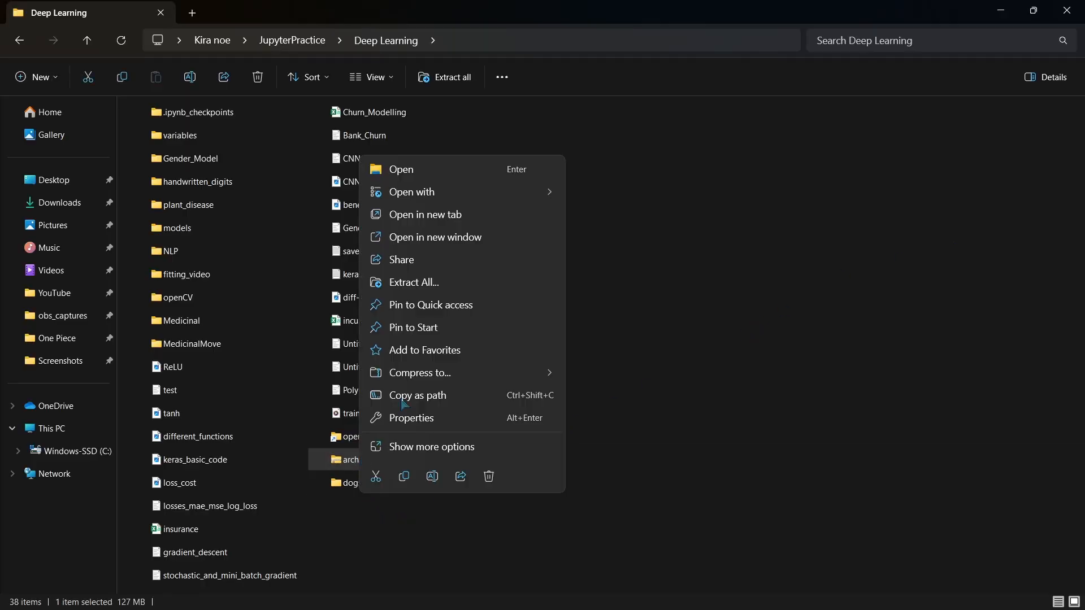
{"action": "left_click", "coordinate": [446, 282]}
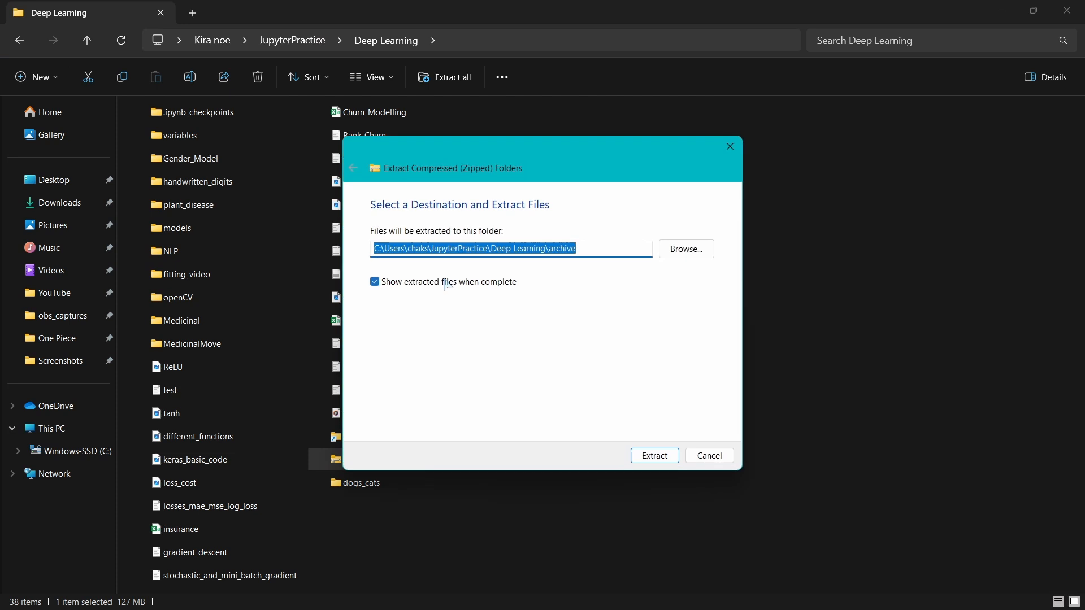
{"action": "left_click", "coordinate": [680, 255]}
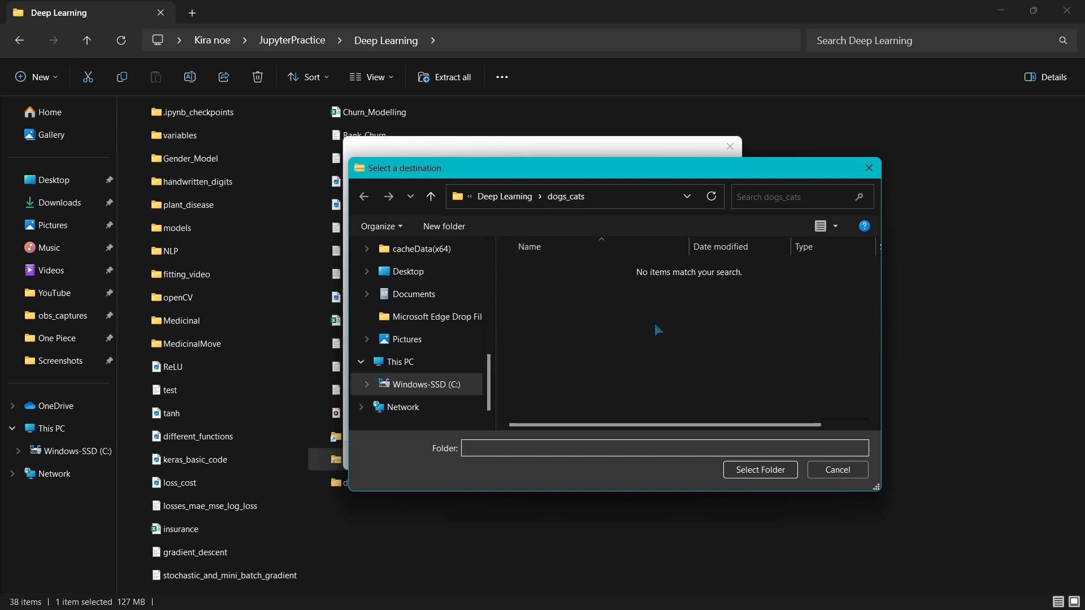
{"action": "left_click", "coordinate": [755, 469]}
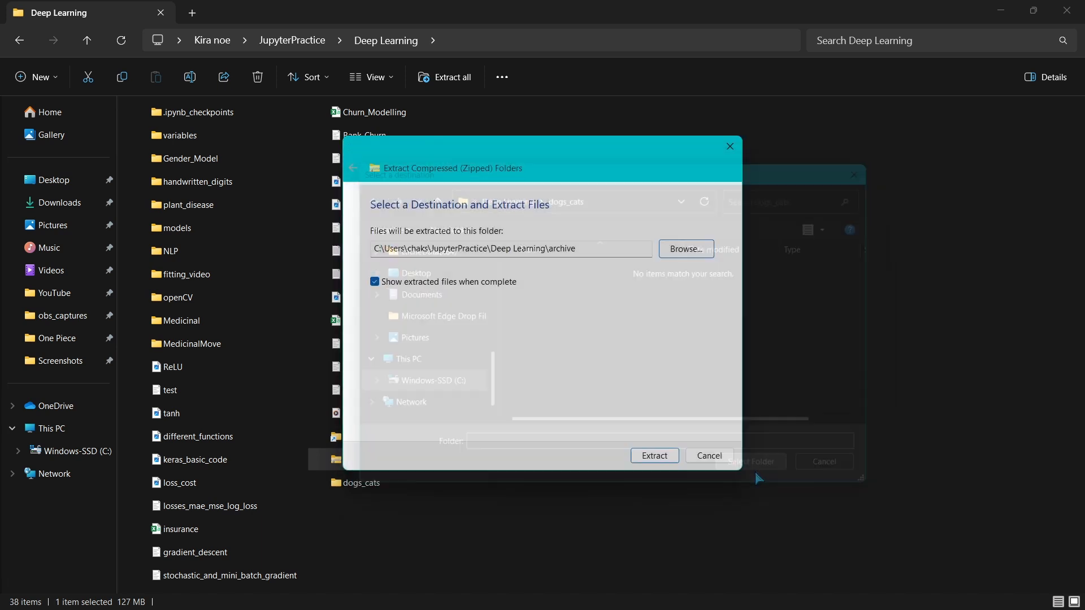
{"action": "left_click", "coordinate": [649, 458]}
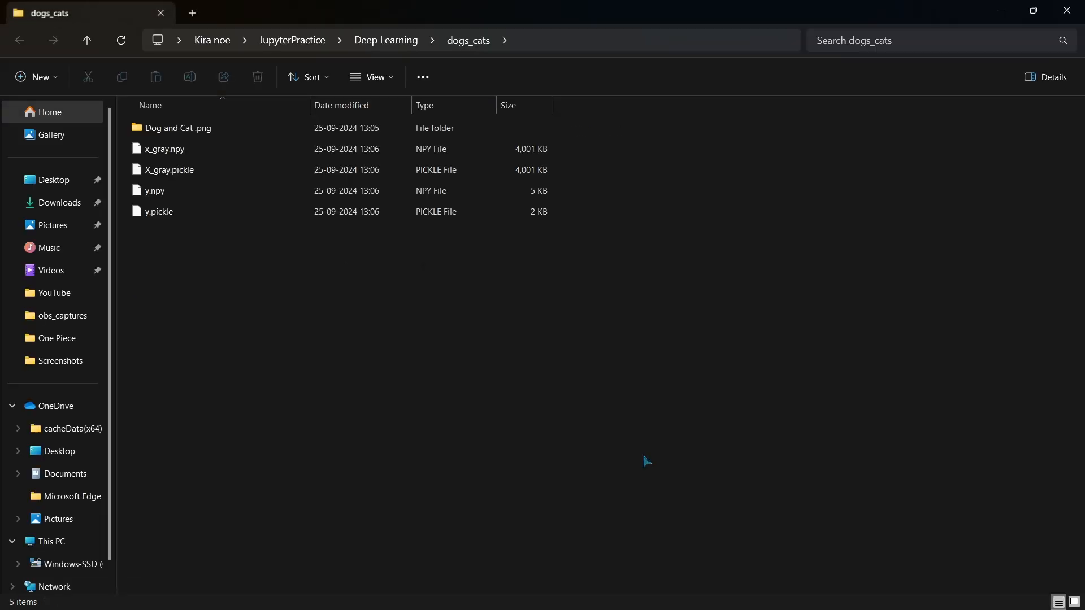
Browse the extracted Dog and Cat .png folder and its Dog and Cat subfolders
{"action": "double_click", "coordinate": [194, 133]}
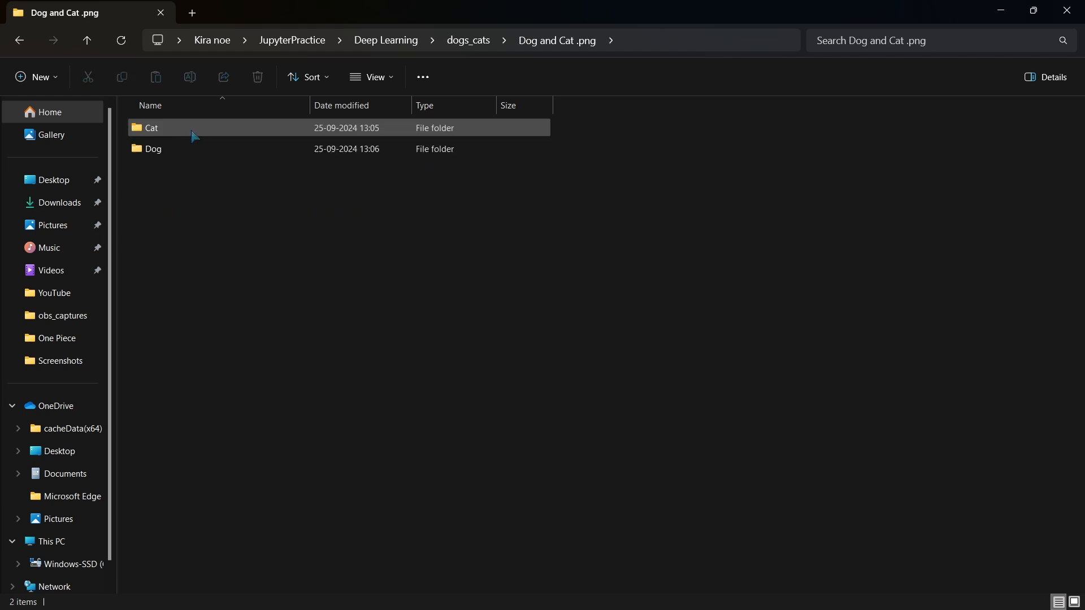
{"action": "double_click", "coordinate": [210, 150]}
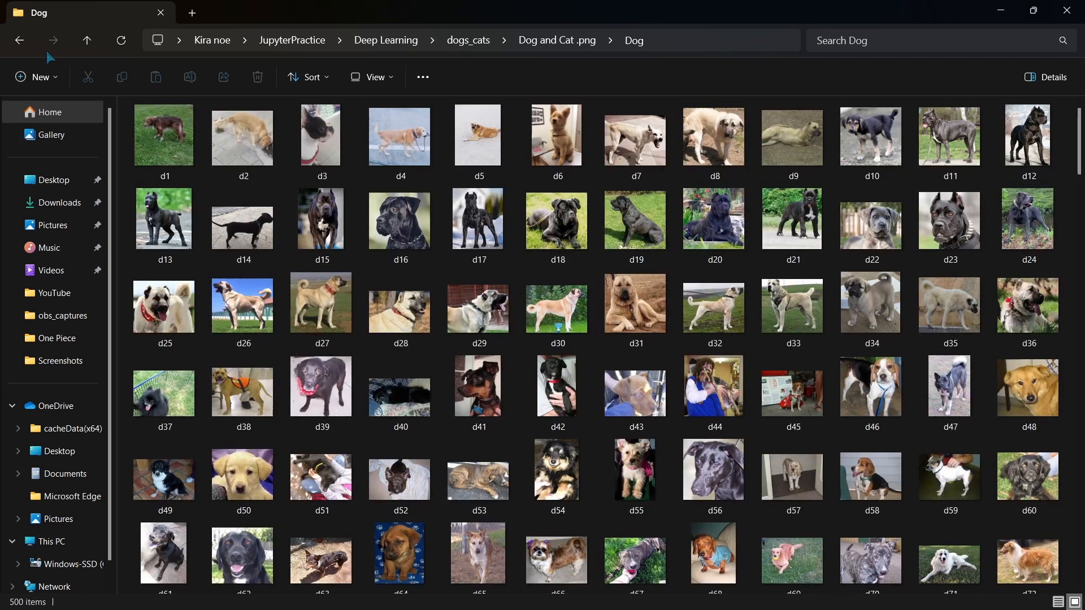
{"action": "left_click", "coordinate": [17, 44]}
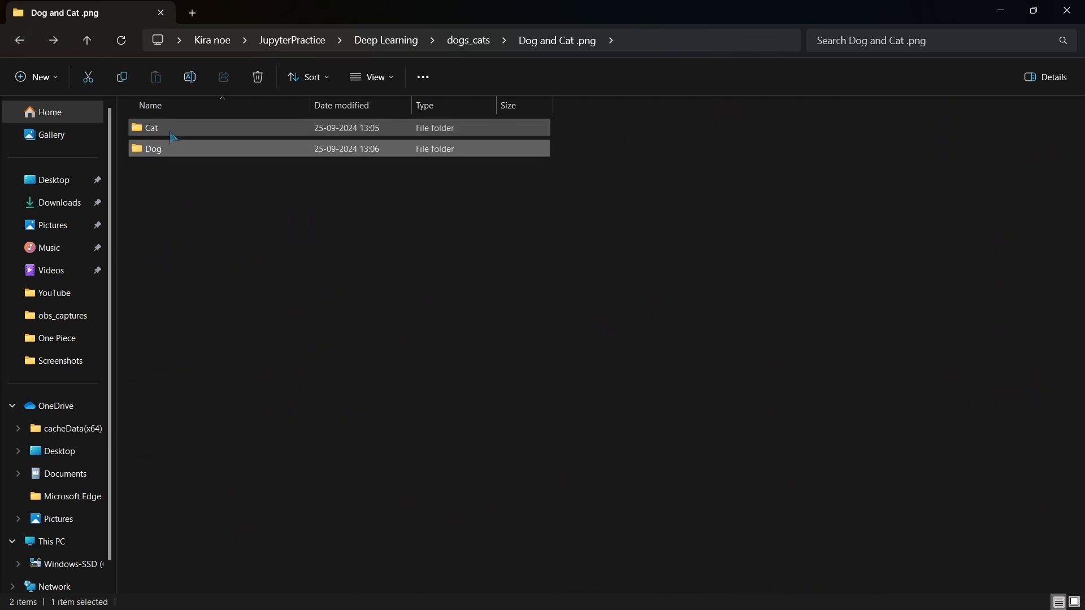
{"action": "double_click", "coordinate": [172, 136]}
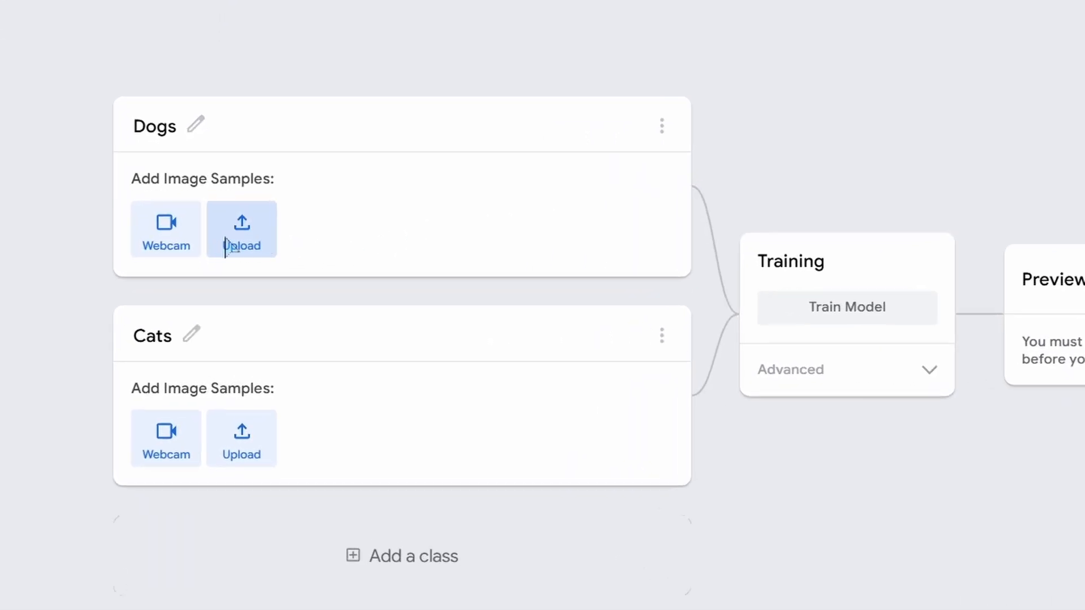
Upload the first 40 images from the Dog folder as samples for the Dogs class
{"action": "left_click", "coordinate": [238, 284]}
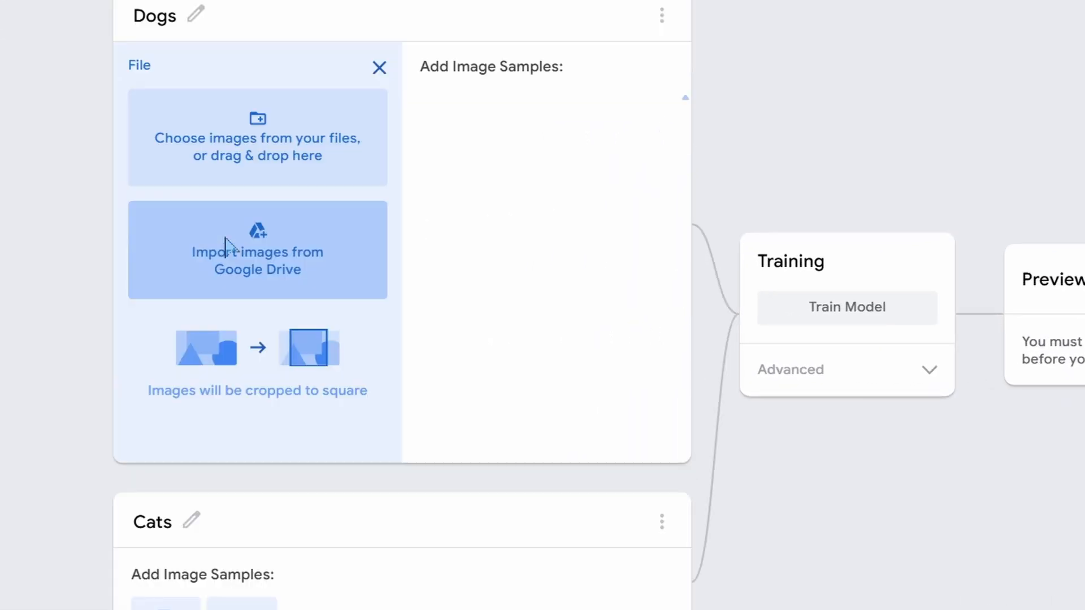
{"action": "left_click", "coordinate": [344, 167]}
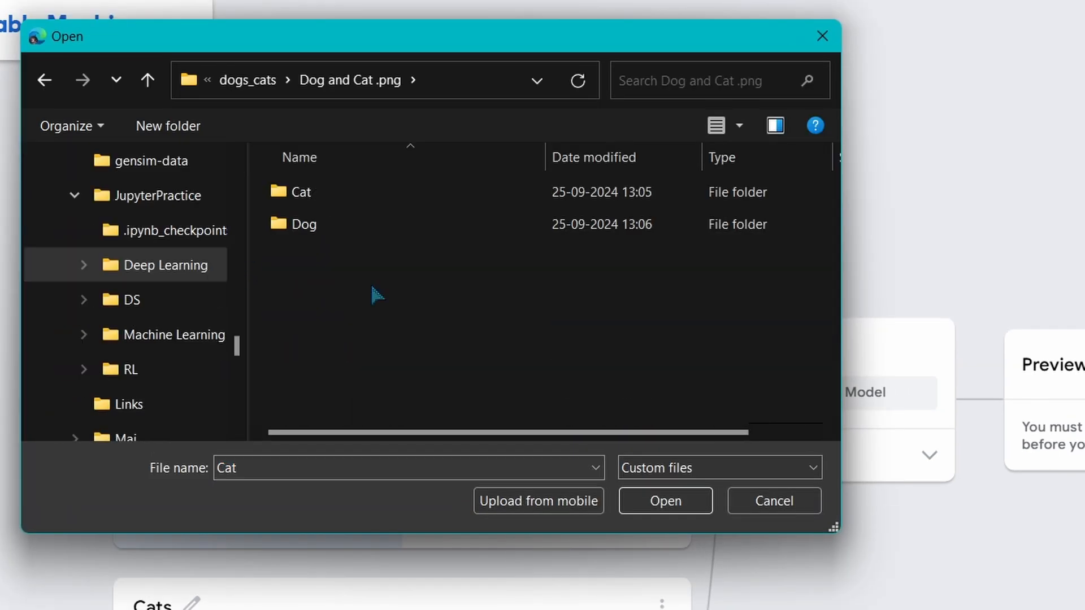
{"action": "double_click", "coordinate": [324, 229]}
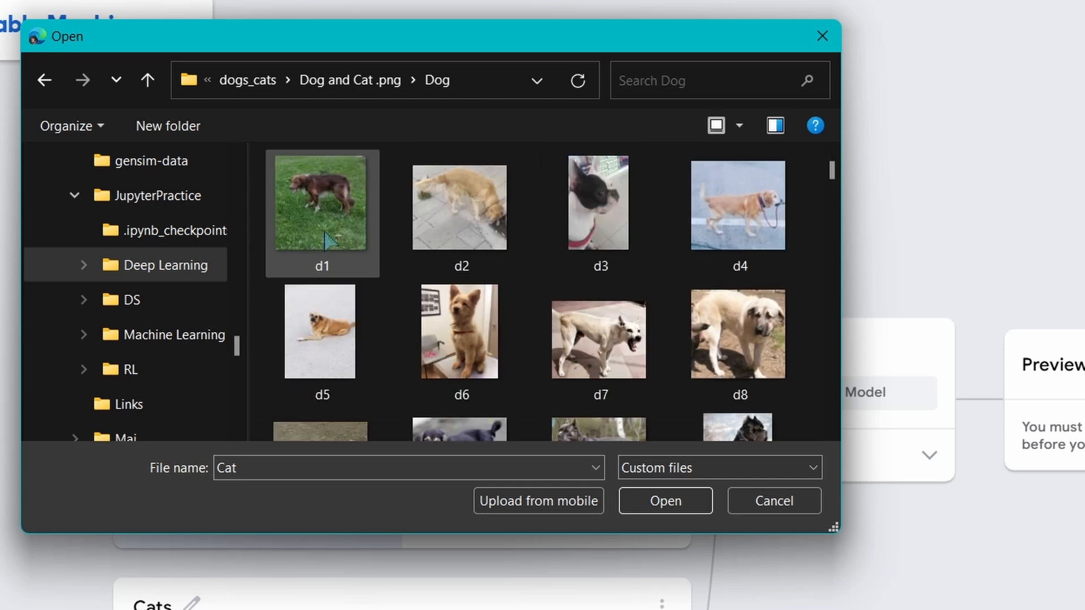
{"action": "left_click_drag", "start_coordinate": [260, 168], "coordinate": [808, 357]}
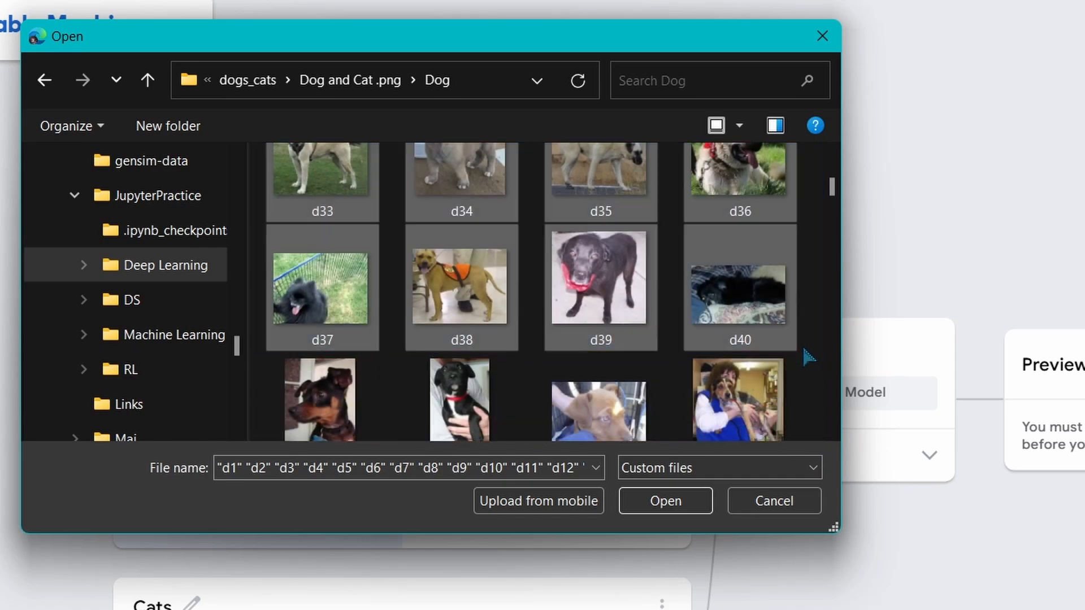
{"action": "left_click", "coordinate": [651, 503]}
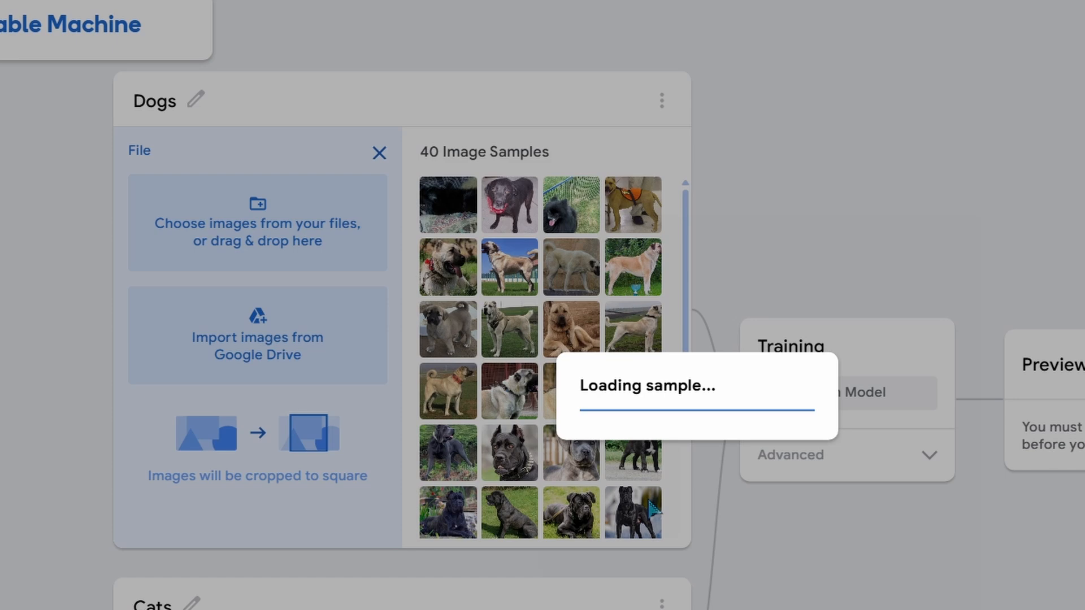
Upload the first 40 images from the Cat folder as samples for the Cats class
{"action": "scroll", "coordinate": [467, 476], "scroll_direction": "down", "scroll_amount": 4}
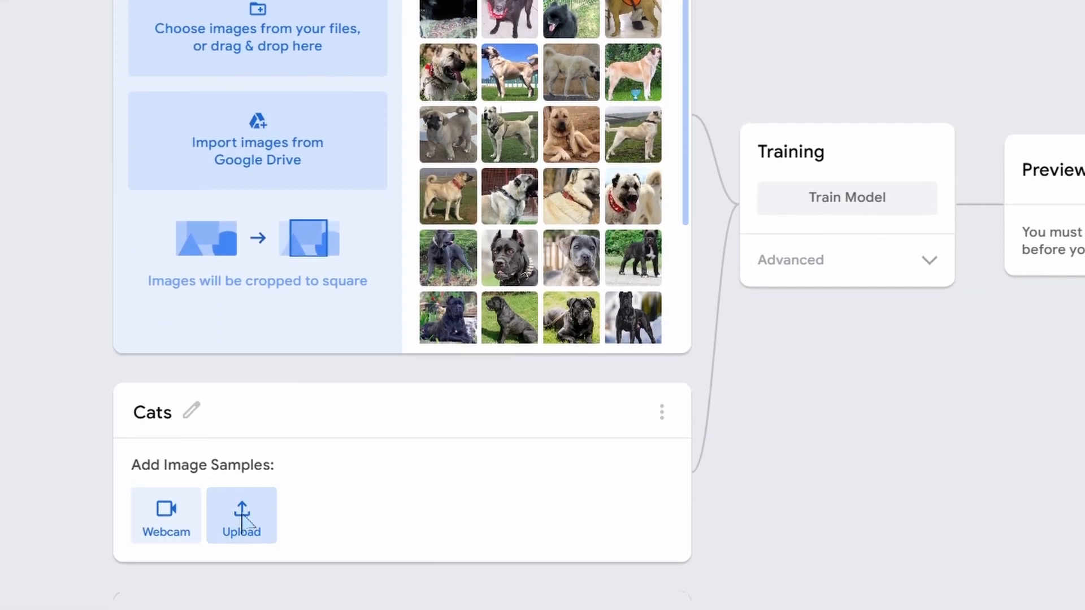
{"action": "left_click", "coordinate": [242, 517]}
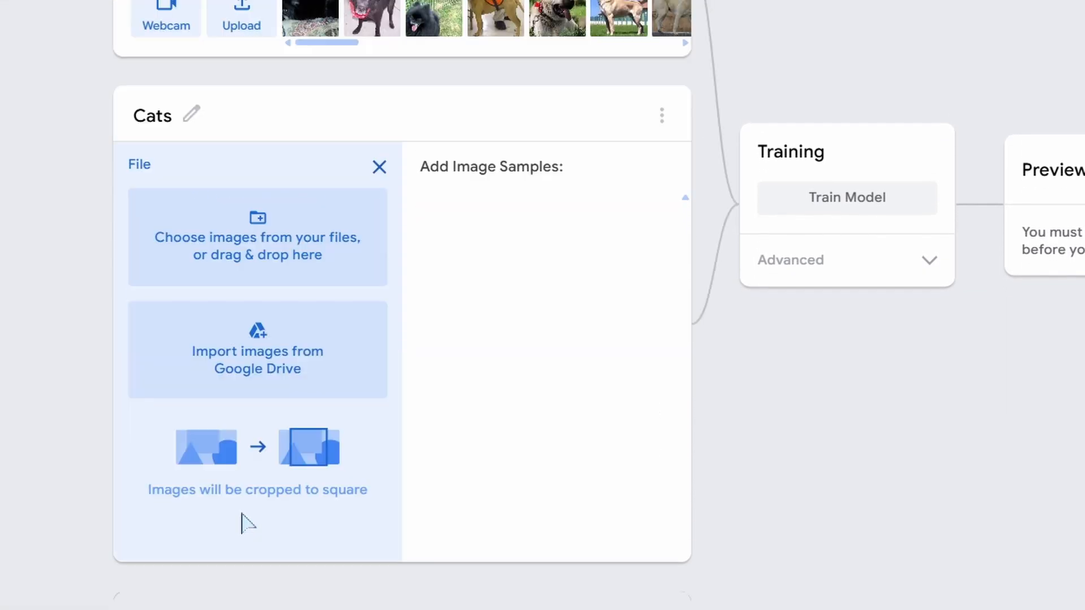
{"action": "left_click", "coordinate": [334, 244]}
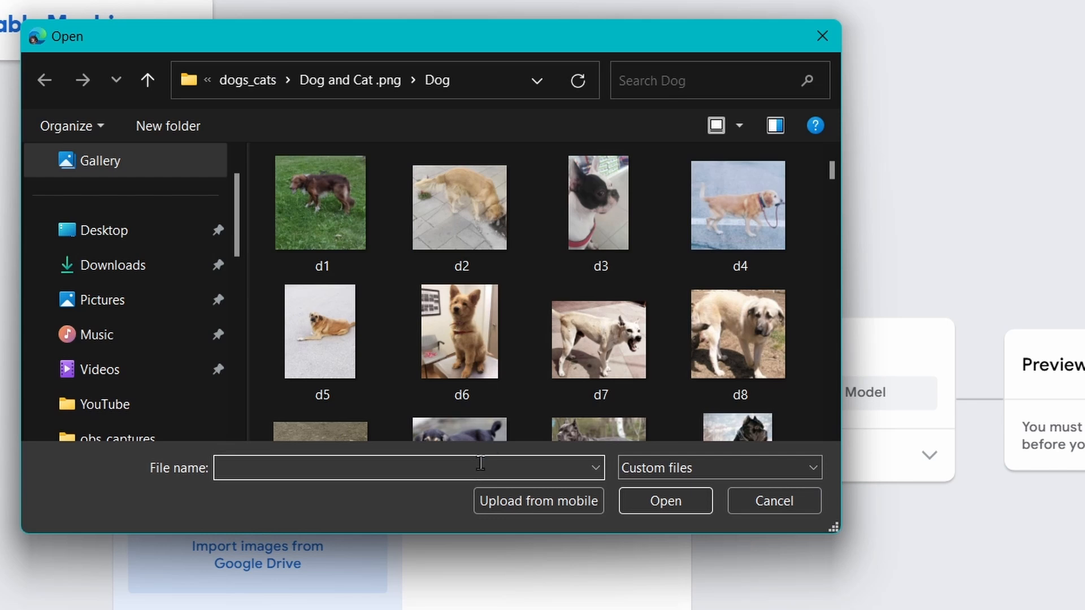
{"action": "left_click", "coordinate": [341, 85]}
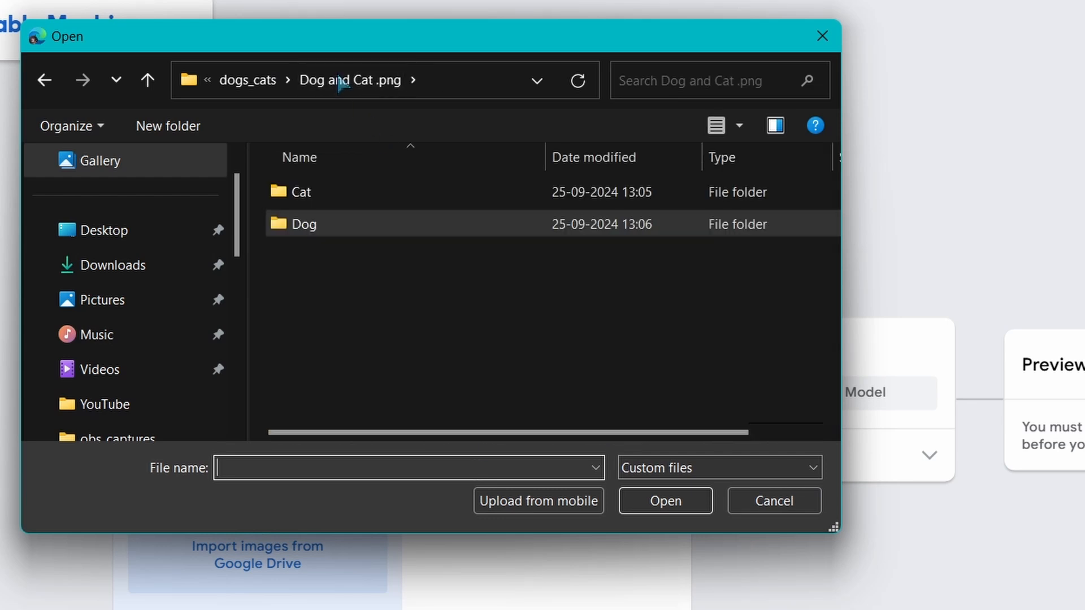
{"action": "double_click", "coordinate": [339, 200]}
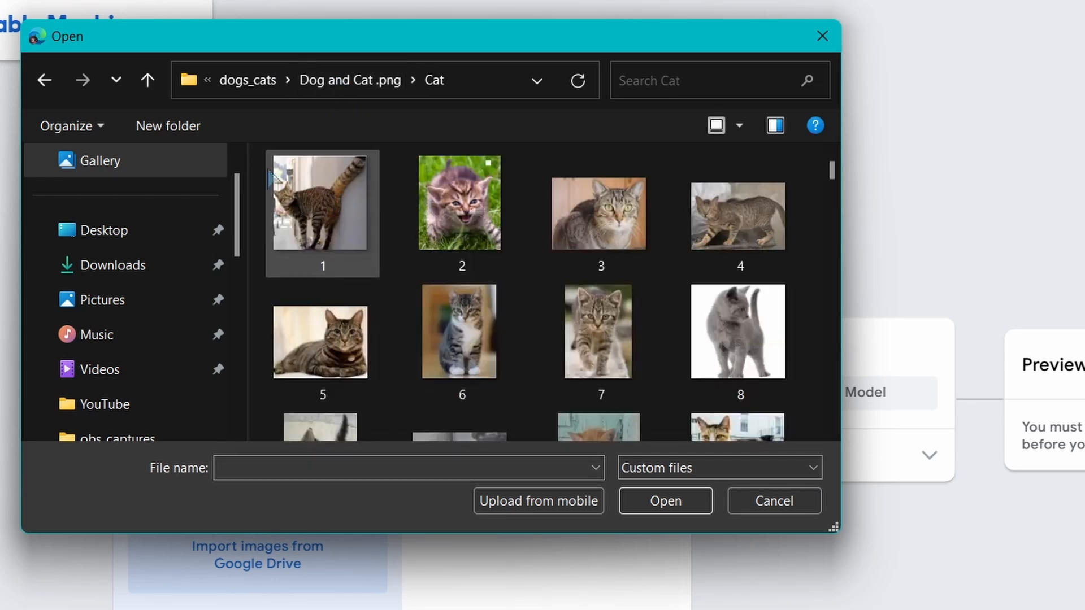
{"action": "left_click_drag", "start_coordinate": [259, 161], "coordinate": [785, 238]}
{"action": "left_click", "coordinate": [668, 508]}
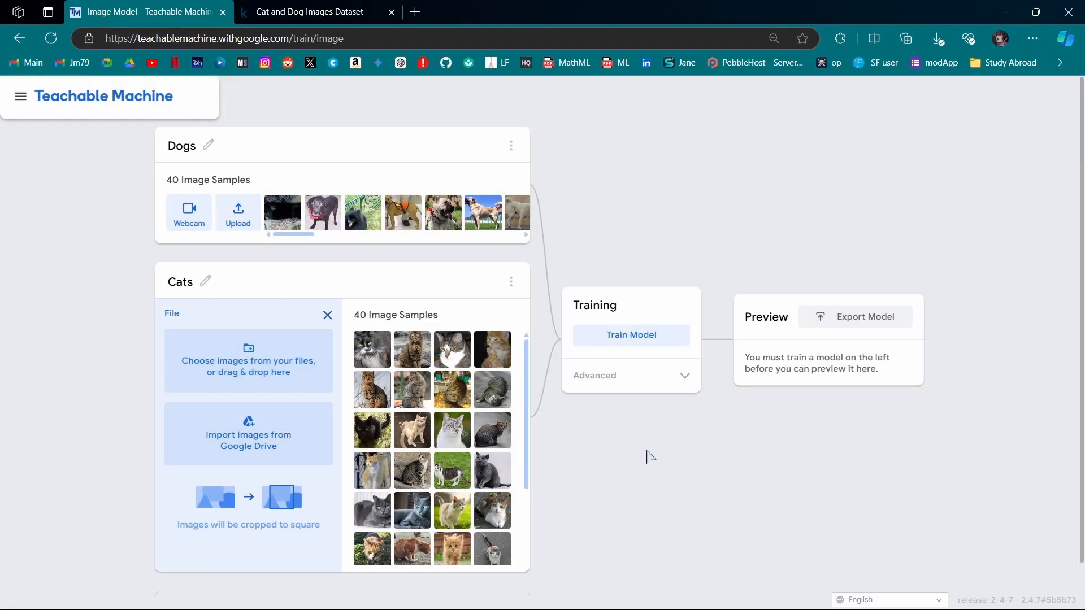
Train the model, choosing to wait when the page stops responding
{"action": "left_click", "coordinate": [638, 339]}
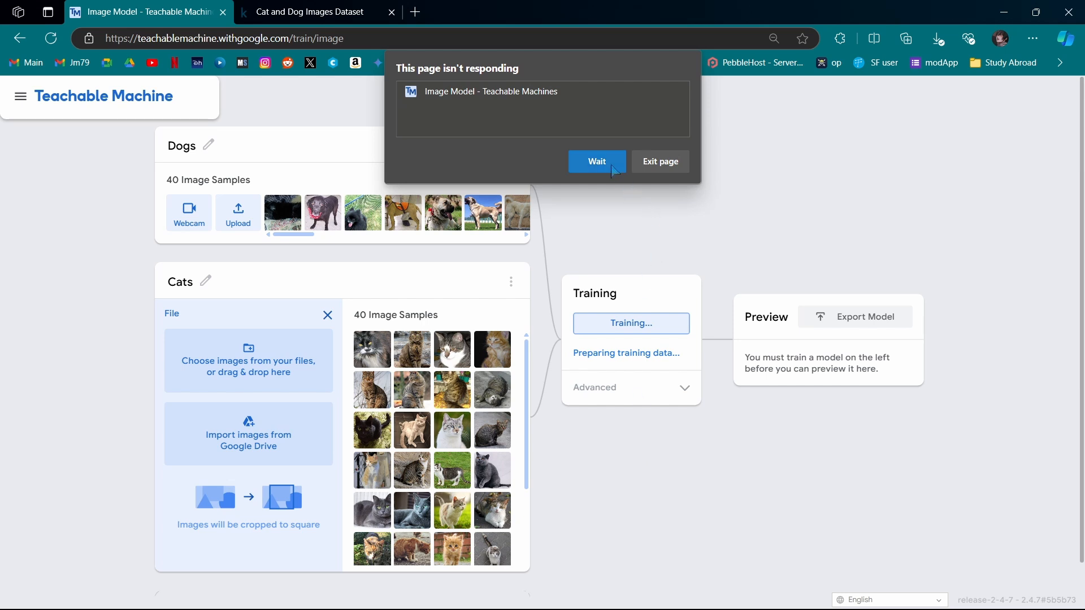
{"action": "left_click", "coordinate": [594, 161]}
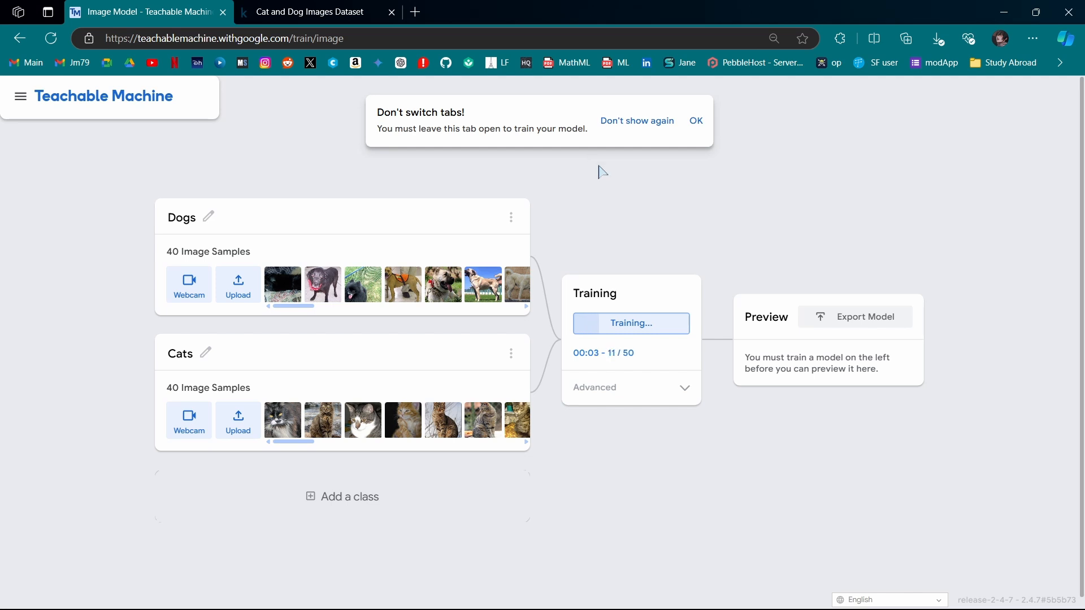
Dismiss the tab warning and switch the Preview input source to File
{"action": "left_click", "coordinate": [697, 122]}
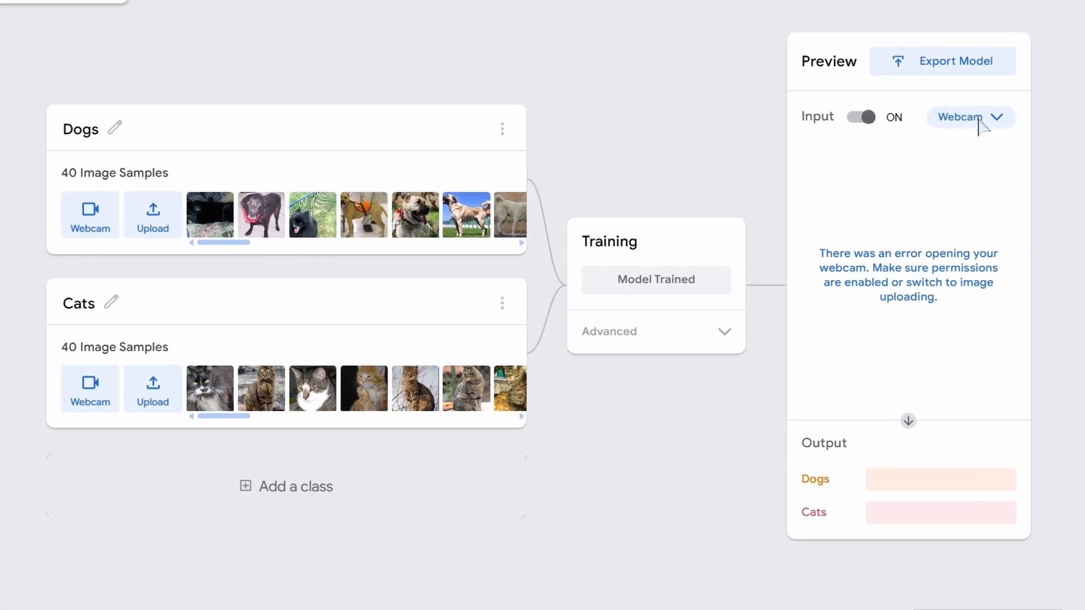
{"action": "left_click", "coordinate": [980, 120]}
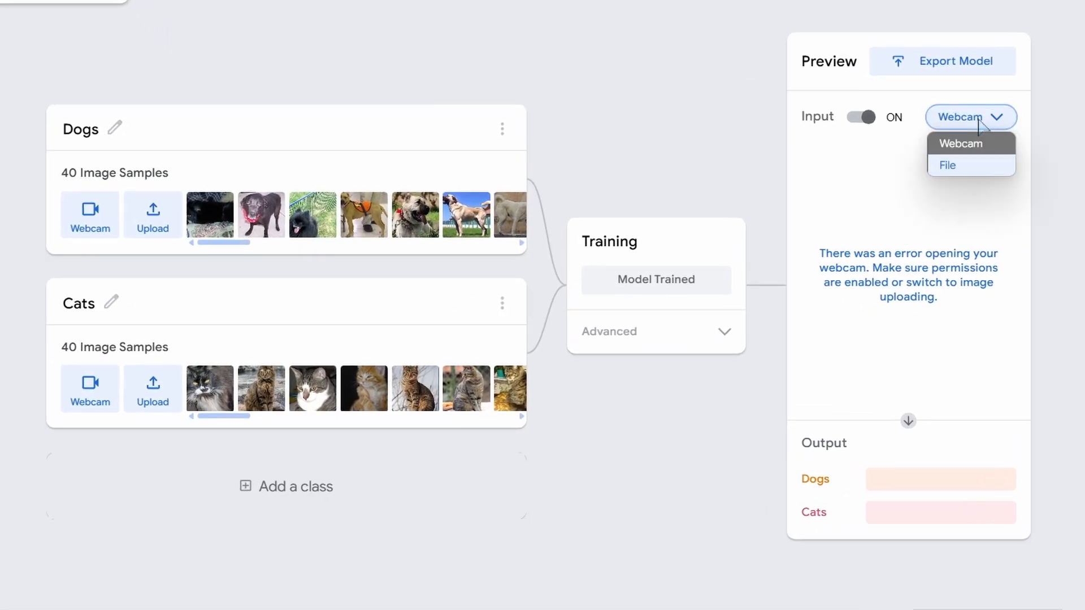
{"action": "left_click", "coordinate": [982, 172]}
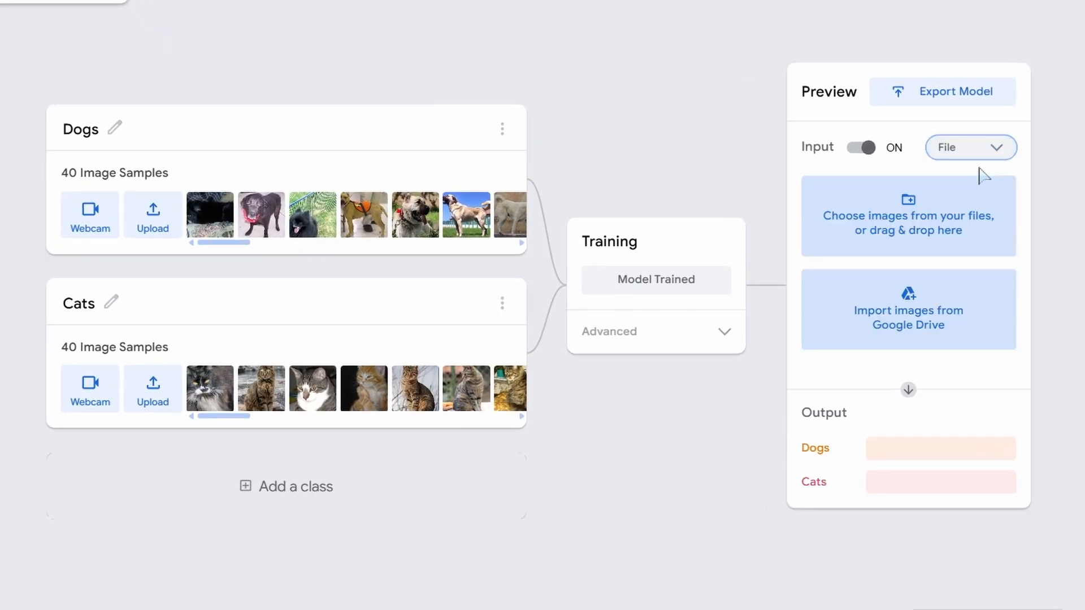
Test the trained model by uploading image 50 from the Cat folder to the preview
{"action": "left_click", "coordinate": [978, 232]}
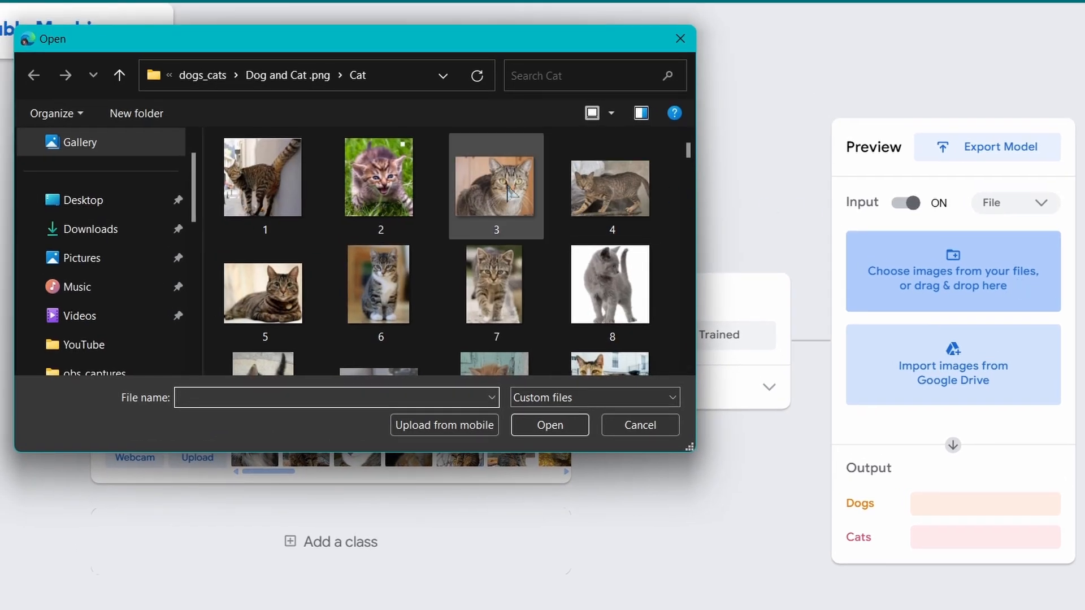
{"action": "scroll", "coordinate": [497, 274], "scroll_direction": "down", "scroll_amount": 10}
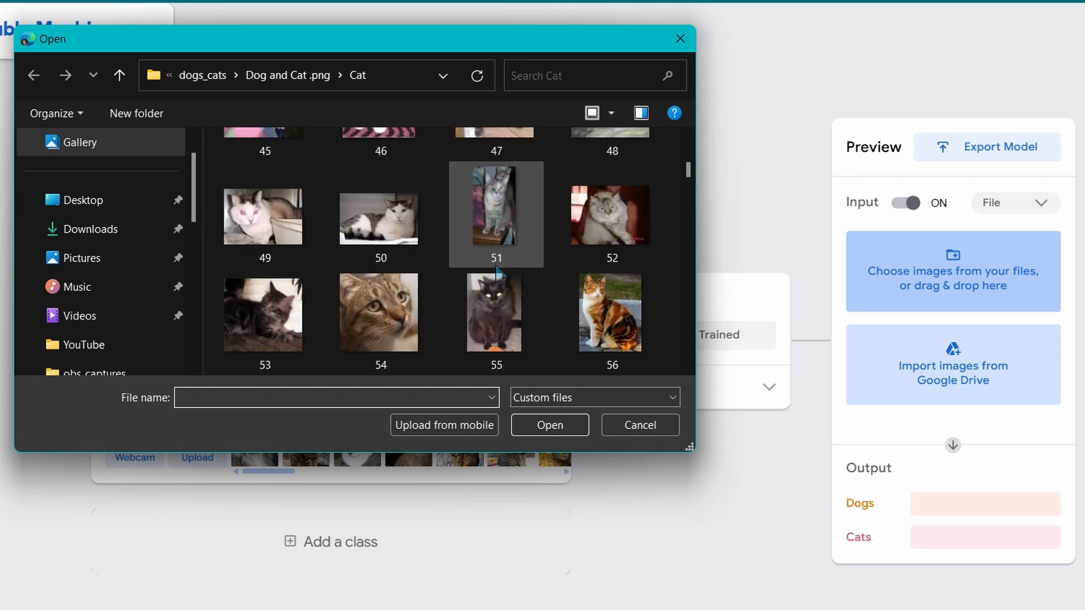
{"action": "double_click", "coordinate": [386, 231]}
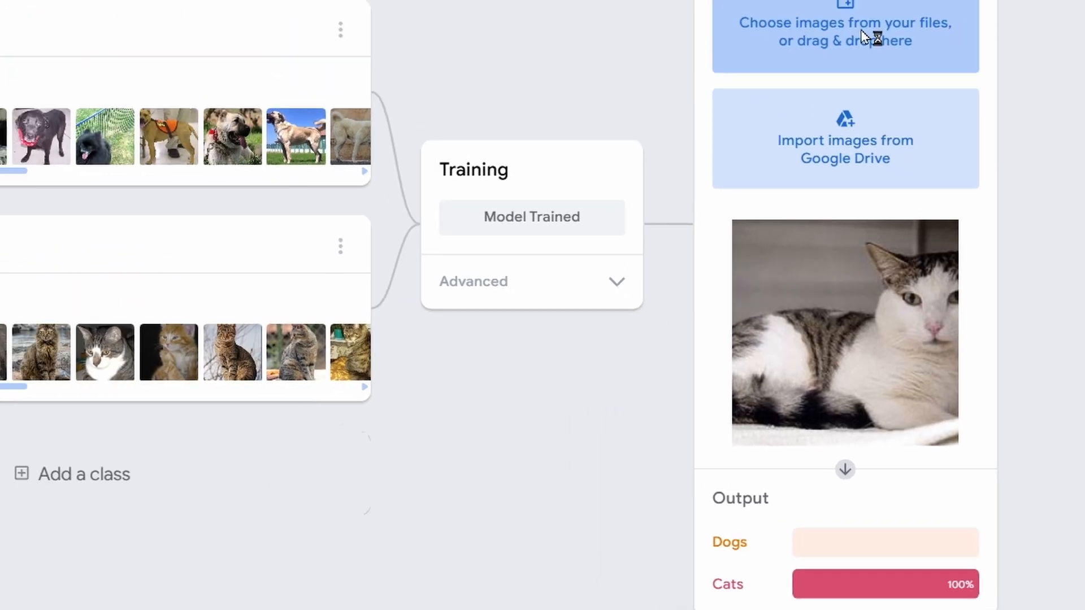
Test the model again by uploading image d50 from the Dog folder to the preview
{"action": "left_click", "coordinate": [872, 37]}
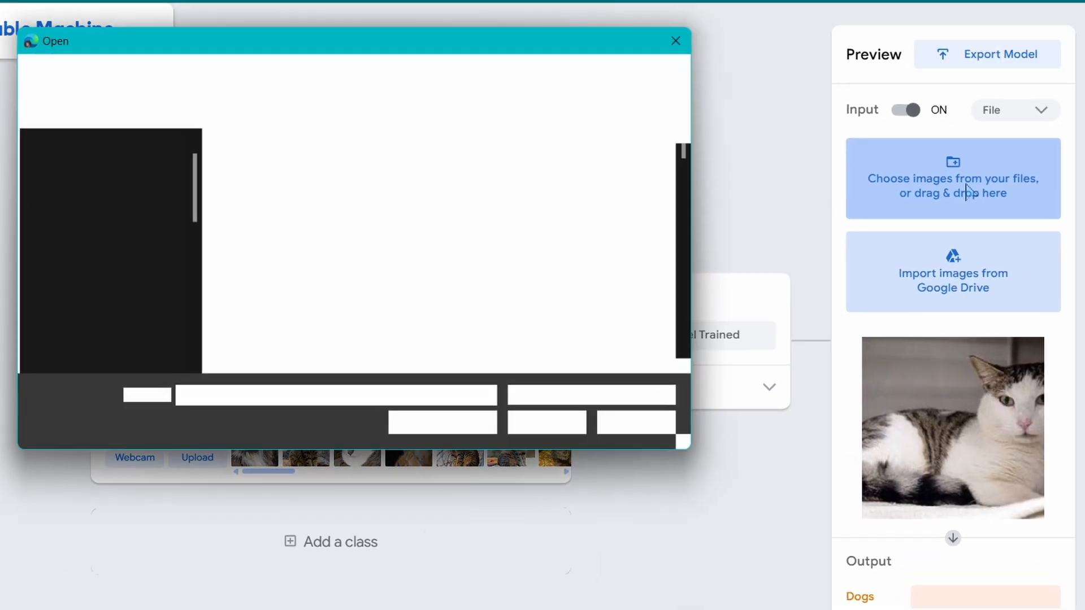
{"action": "left_click", "coordinate": [305, 82]}
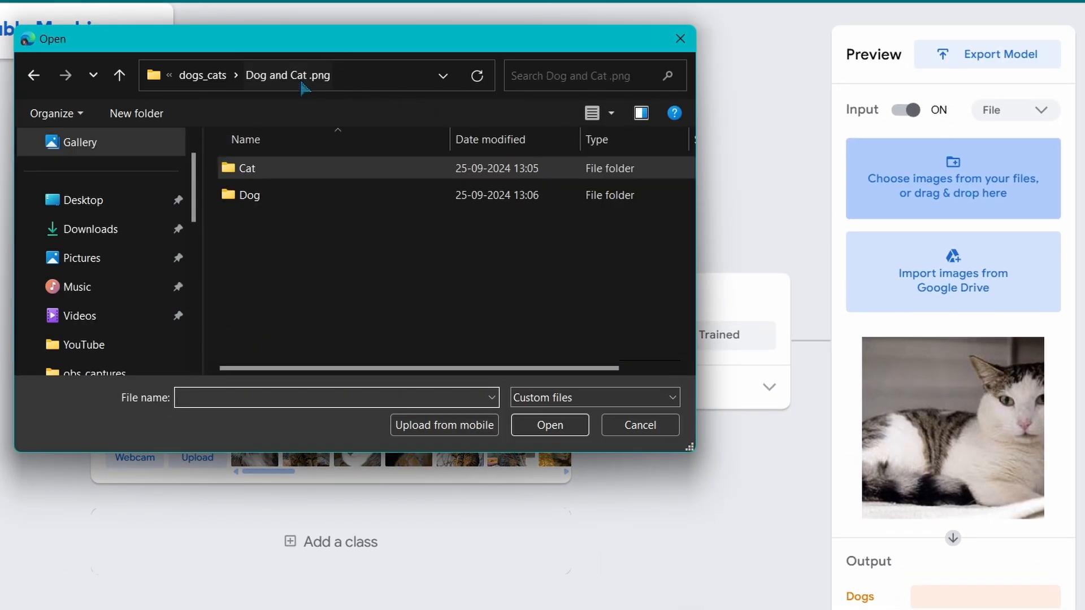
{"action": "left_click", "coordinate": [320, 195]}
{"action": "double_click", "coordinate": [319, 195]}
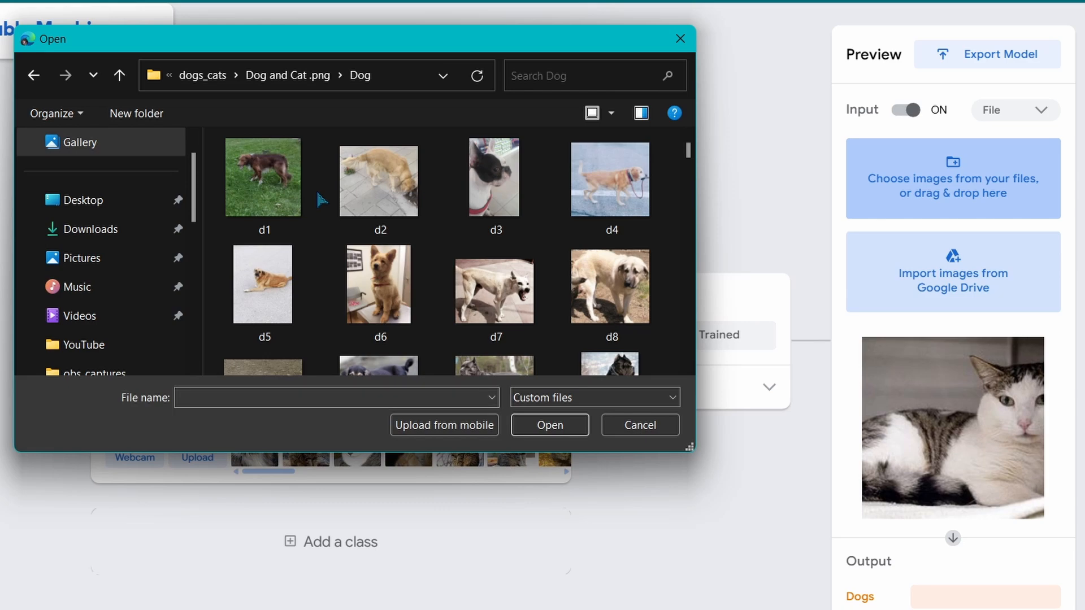
{"action": "scroll", "coordinate": [437, 291], "scroll_direction": "down", "scroll_amount": 5}
{"action": "scroll", "coordinate": [436, 292], "scroll_direction": "down", "scroll_amount": 4}
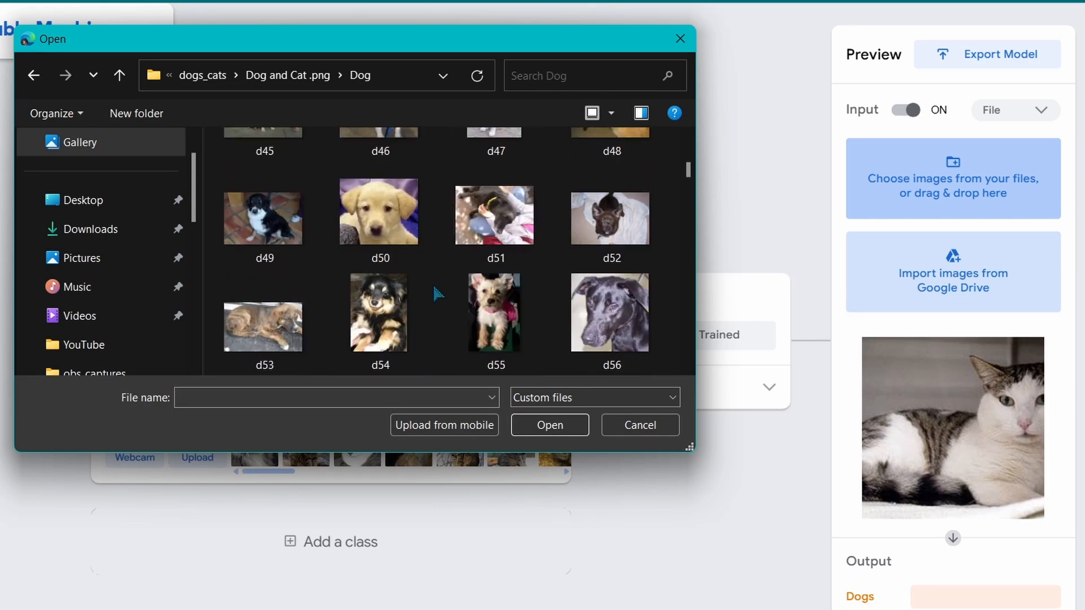
{"action": "double_click", "coordinate": [379, 237]}
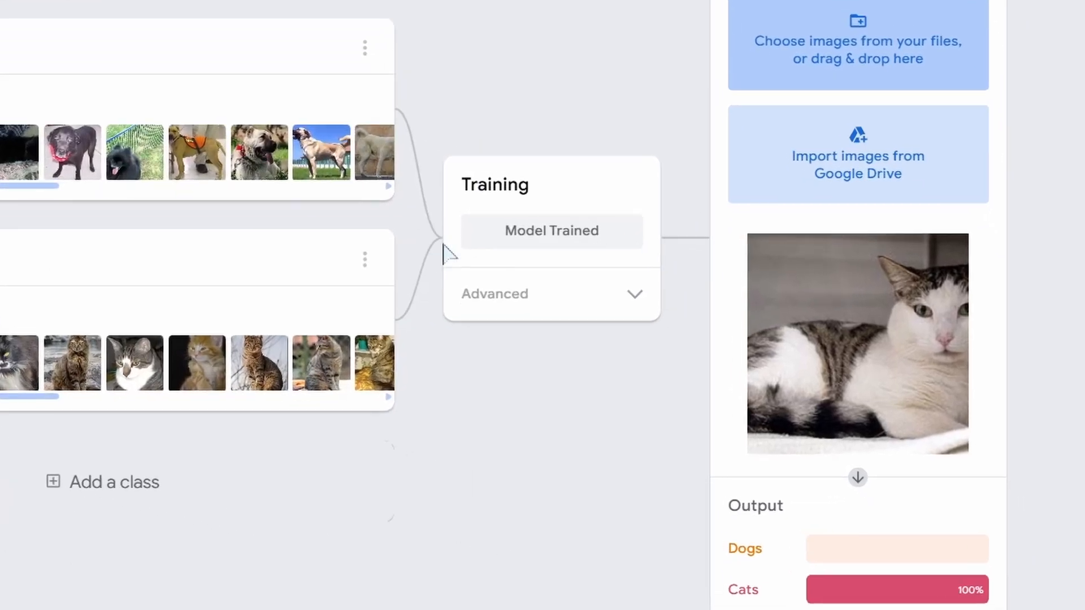